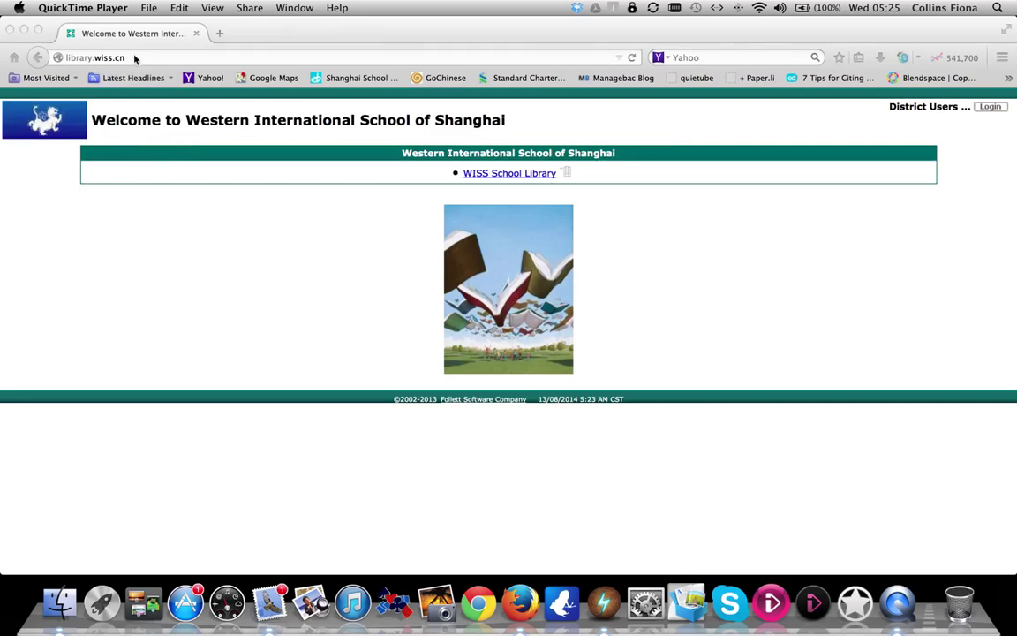
Step: Open the WISS School Library from the school's welcome page and bring up its login form
left_click(84, 58)
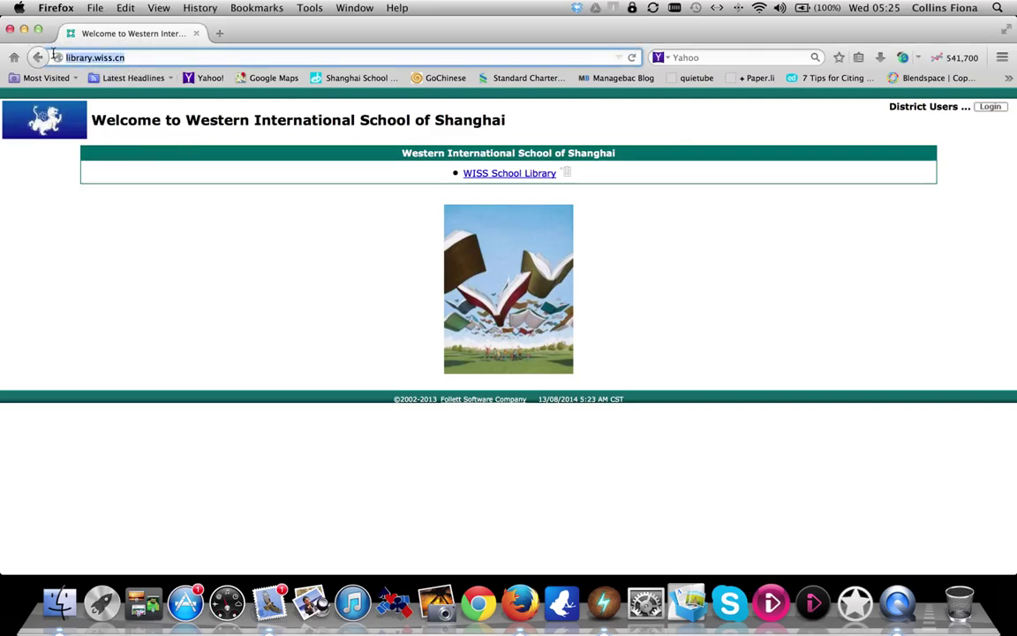
left_click(510, 174)
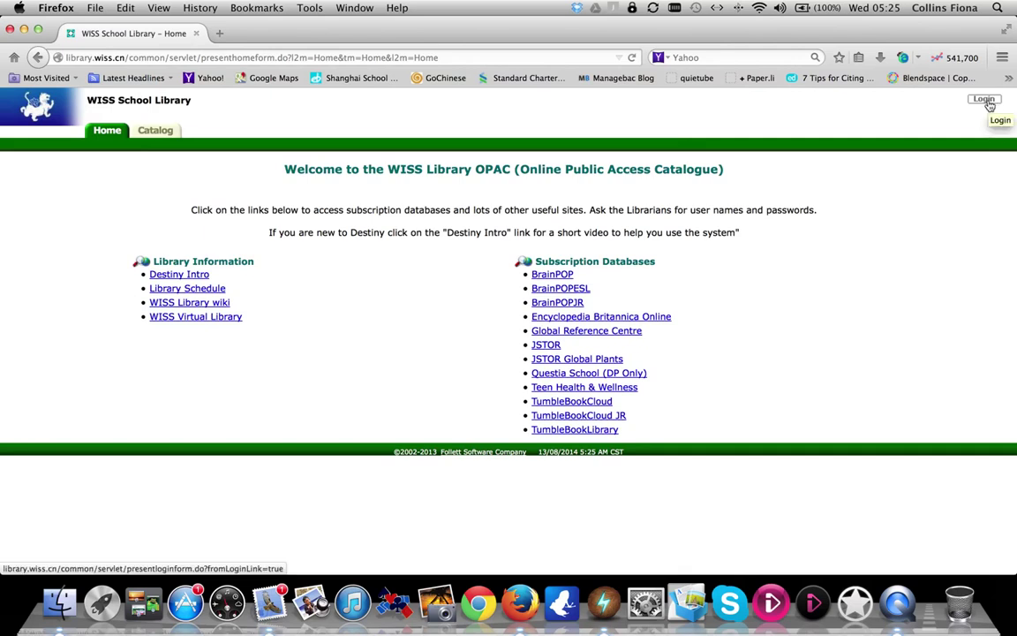
left_click(986, 100)
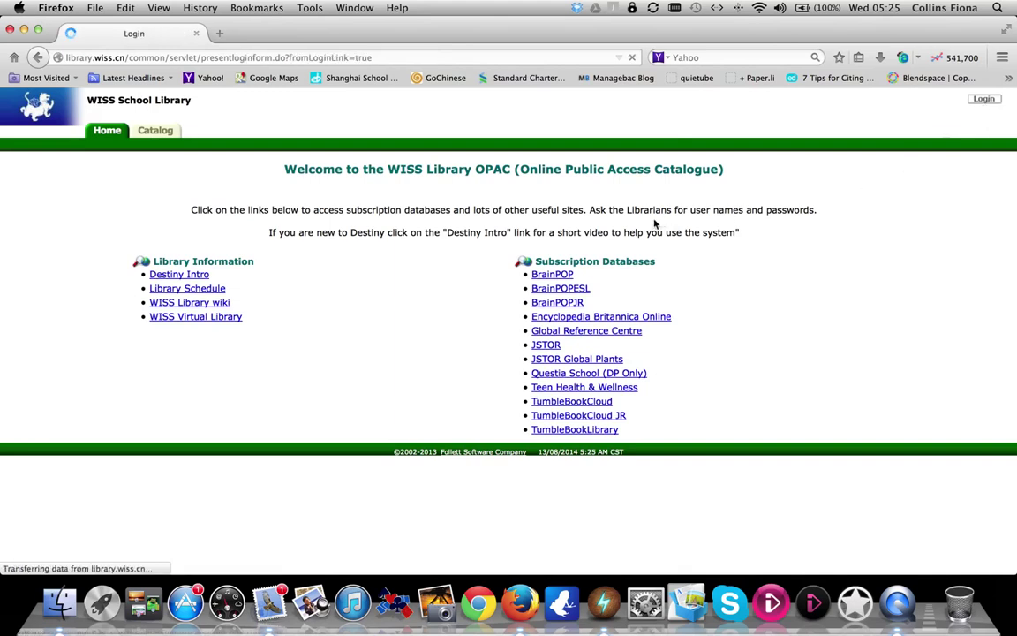
Step: Log in to the library with the account's user name and password, and dismiss the prompt to remember the password
left_click(551, 185)
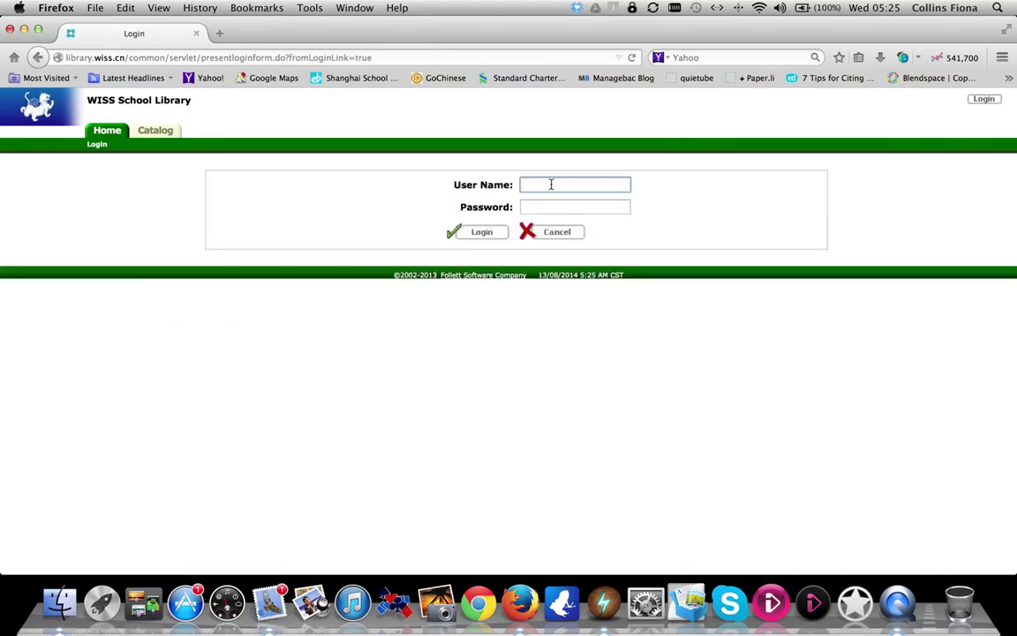
type("mrsc")
left_click(575, 207)
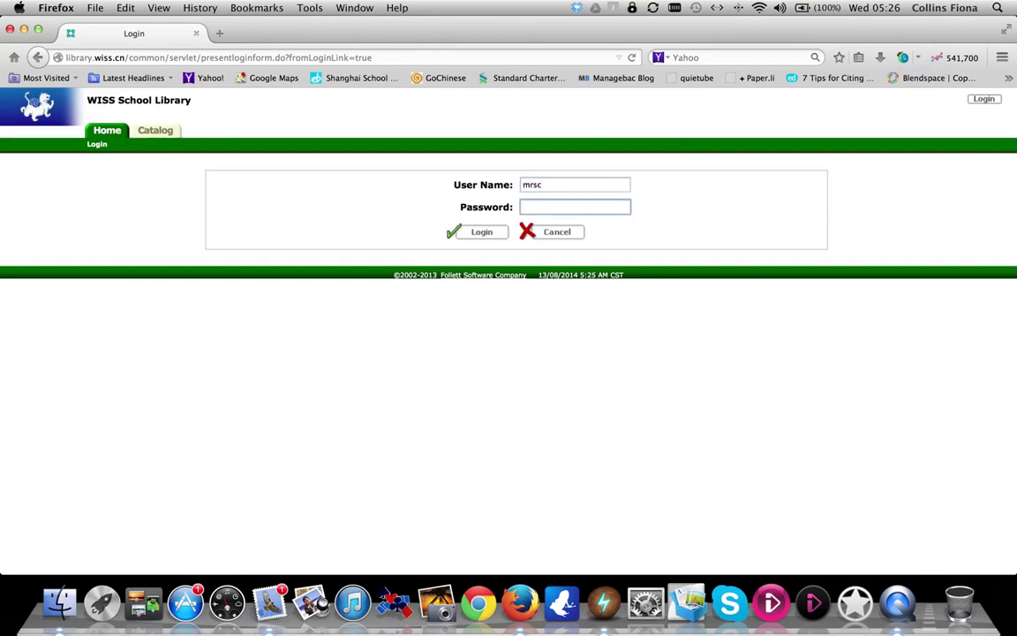
type("••••••")
left_click(479, 234)
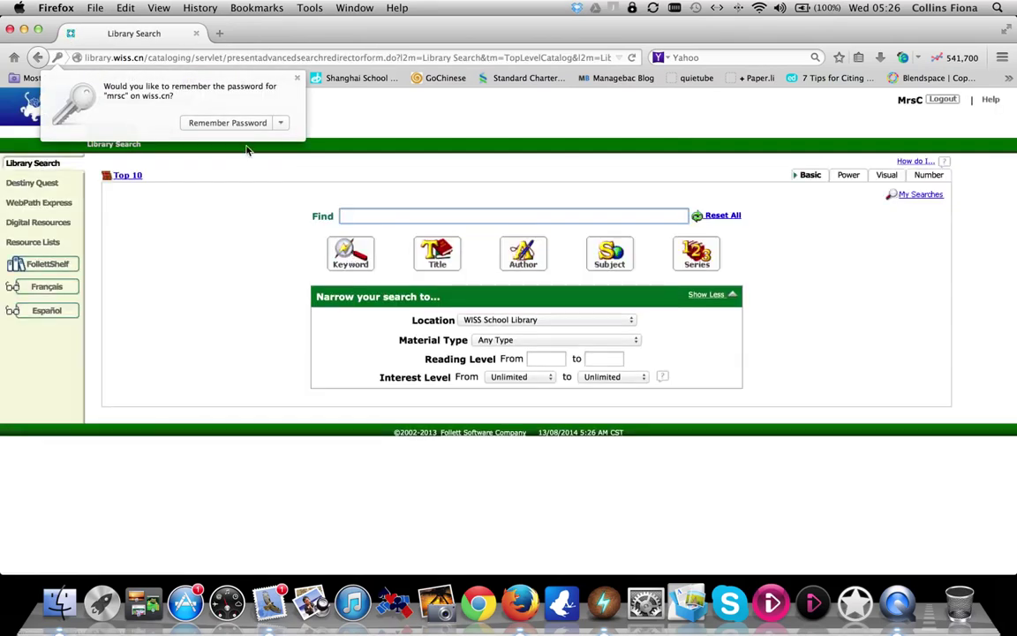
left_click(196, 122)
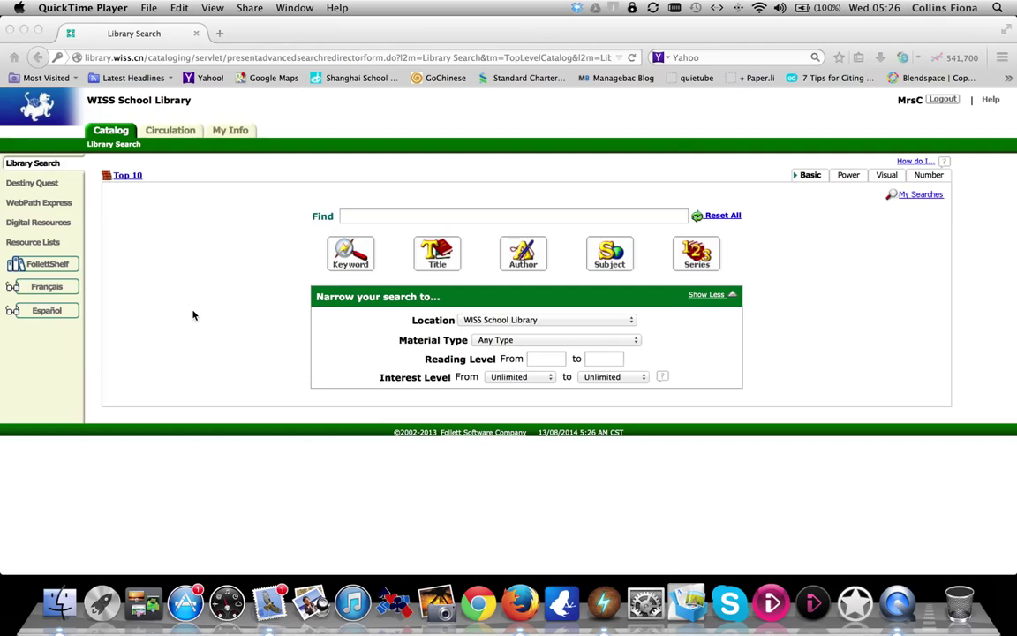
Step: Create and save a resource list named Genetics in the account's personal lists, and check it there
left_click(229, 134)
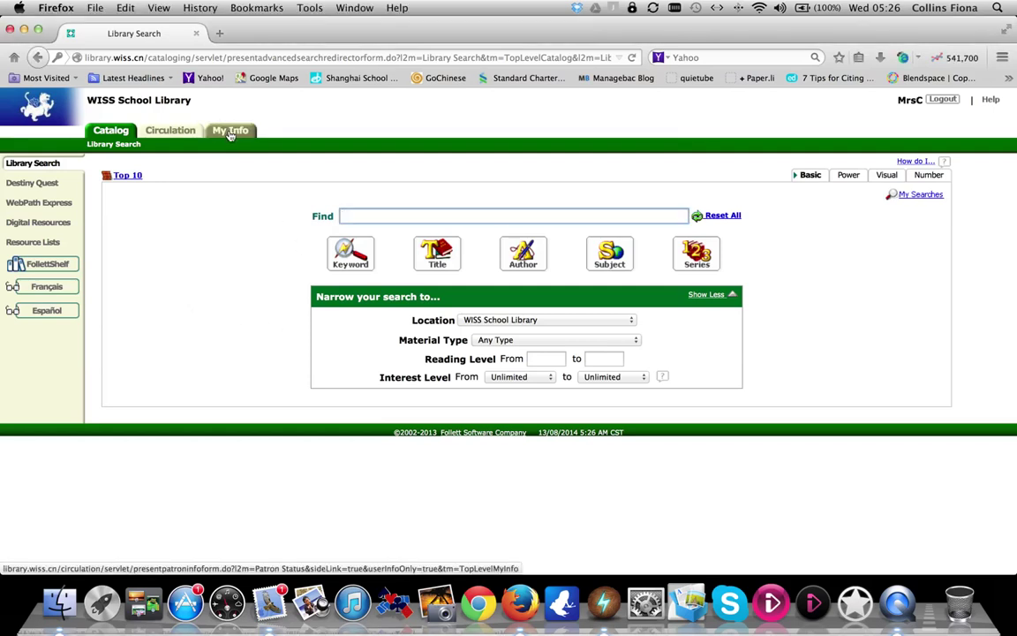
left_click(230, 134)
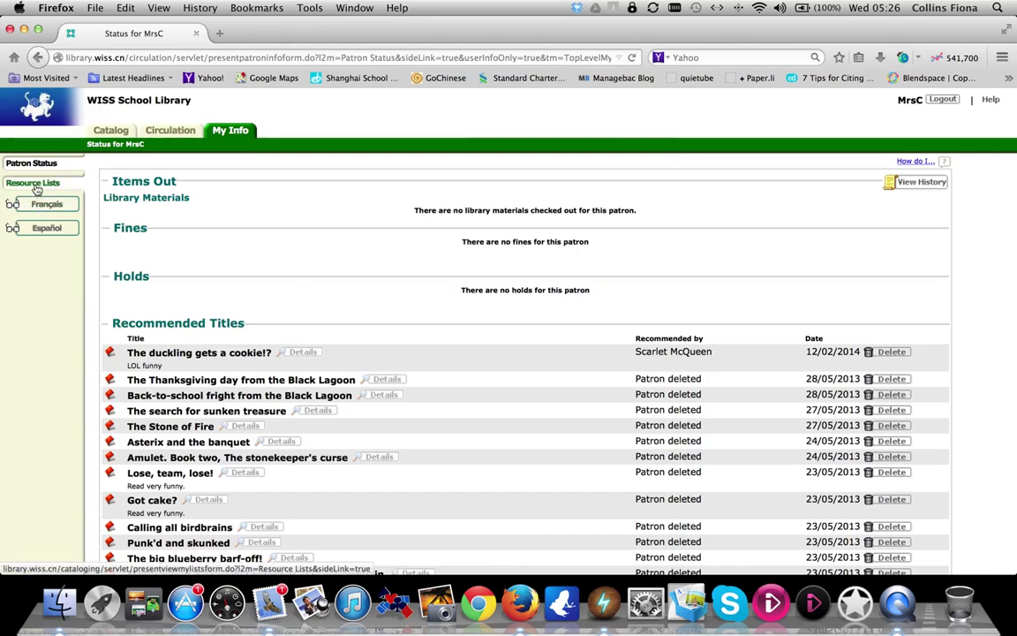
left_click(35, 188)
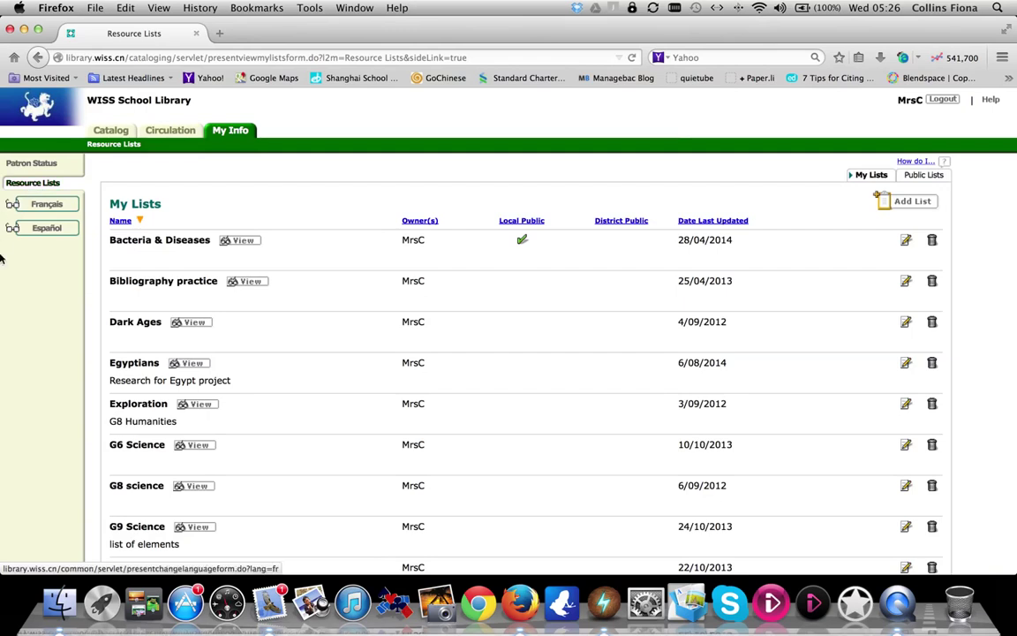
left_click(912, 203)
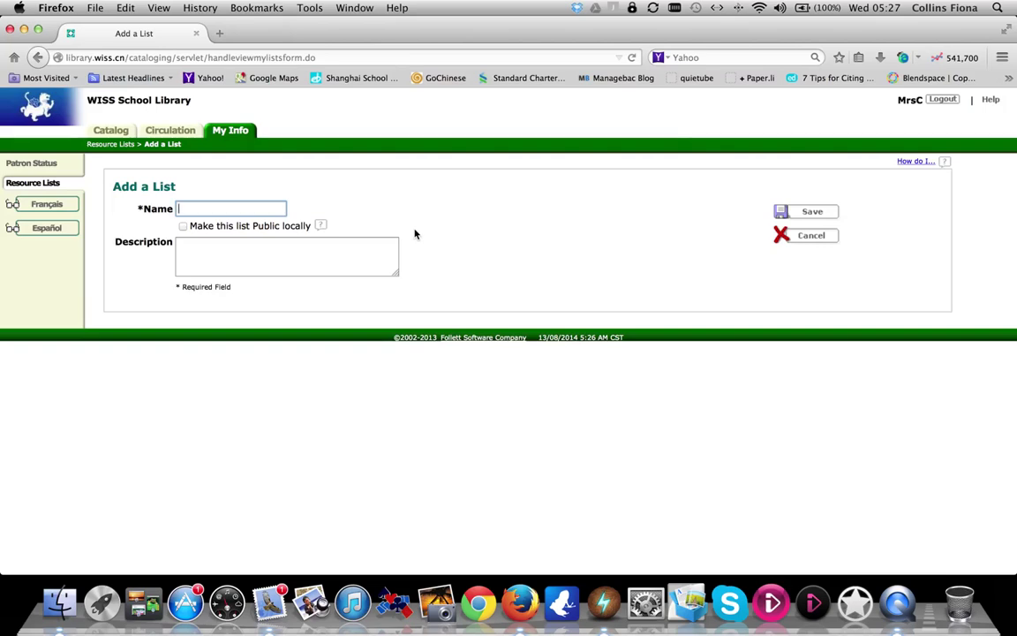
type("Genetics")
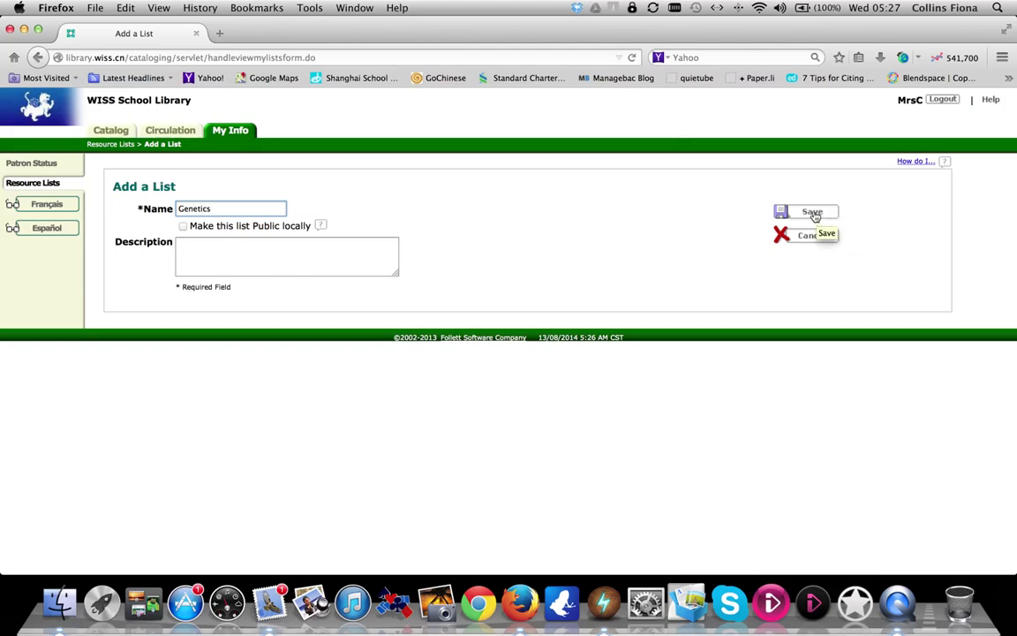
left_click(815, 216)
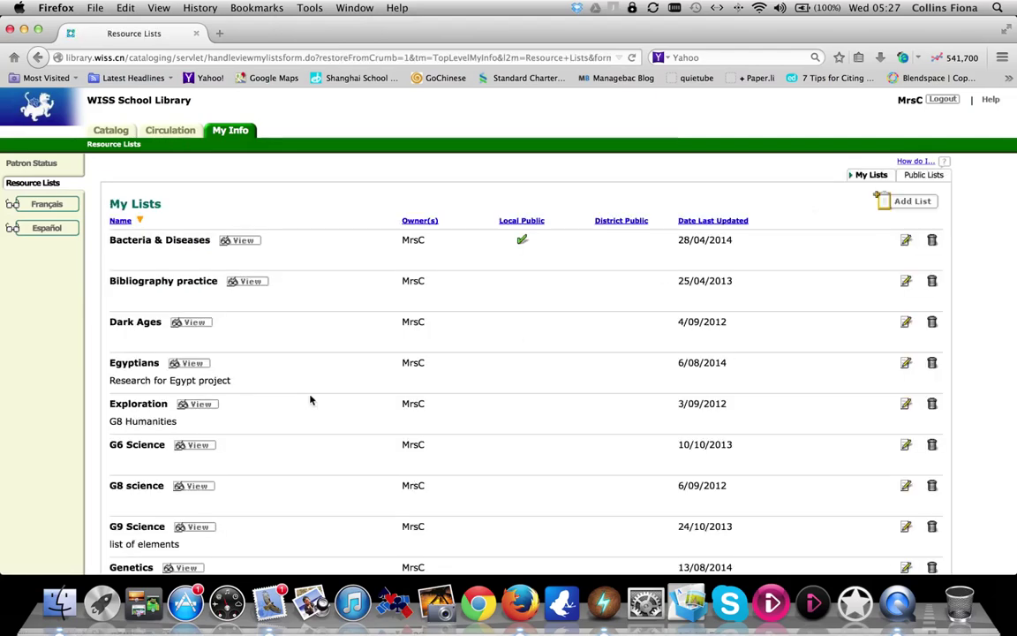
scroll(310, 400, "down", 3)
scroll(310, 400, "down", 2)
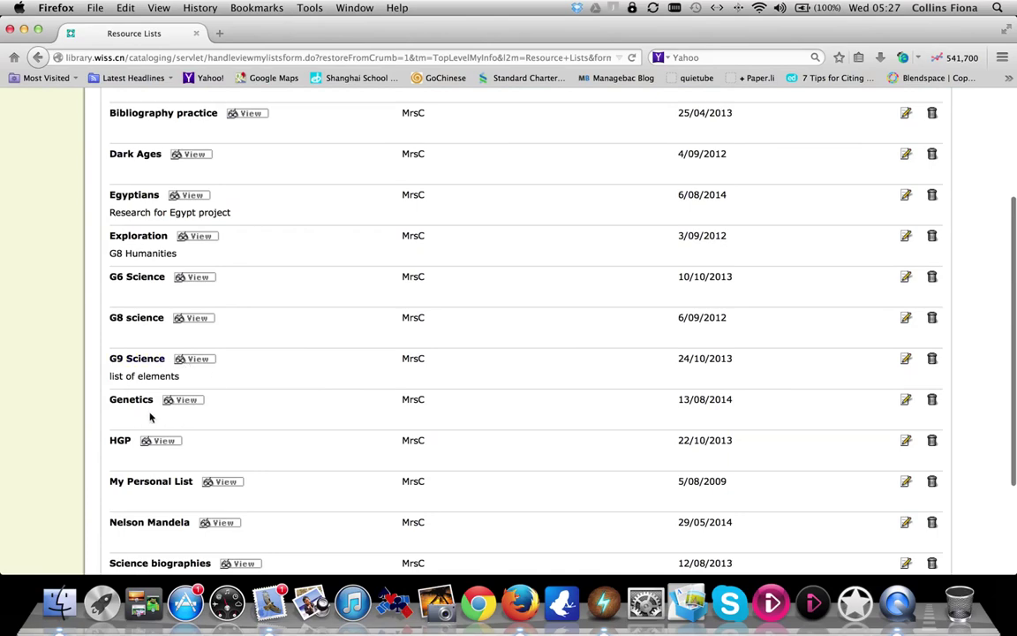
scroll(262, 329, "up", 5)
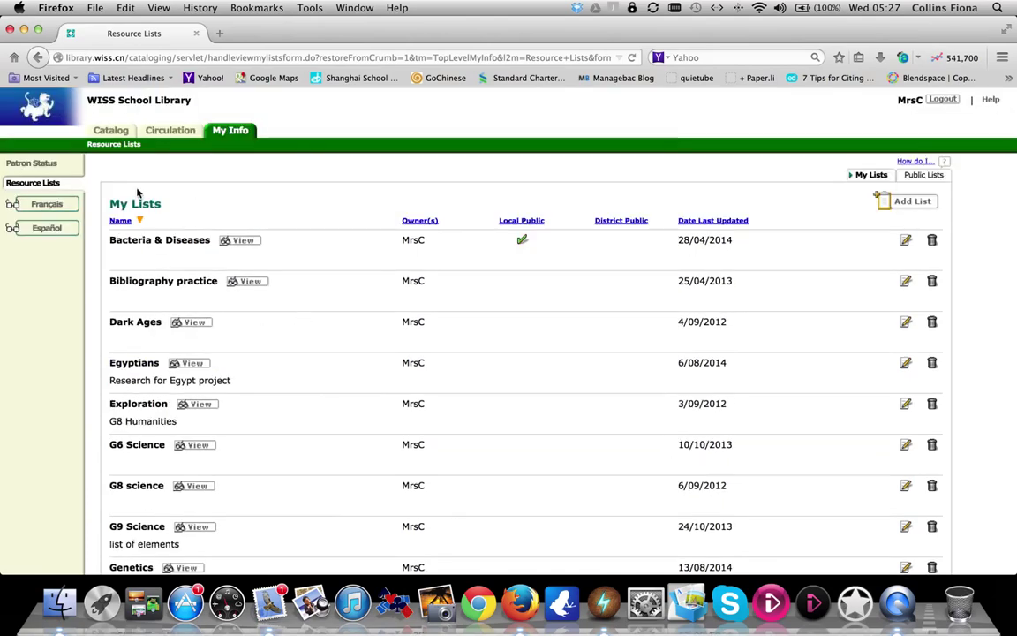
Step: Search the school library catalogue for "genetics" and look through the title results
left_click(108, 133)
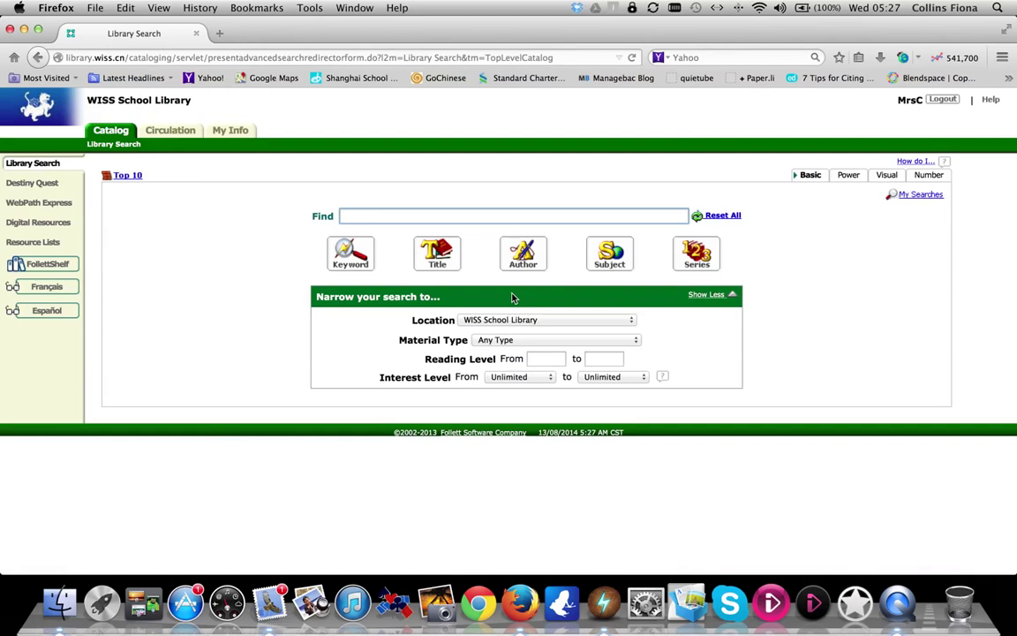
type("genetics")
key("Return")
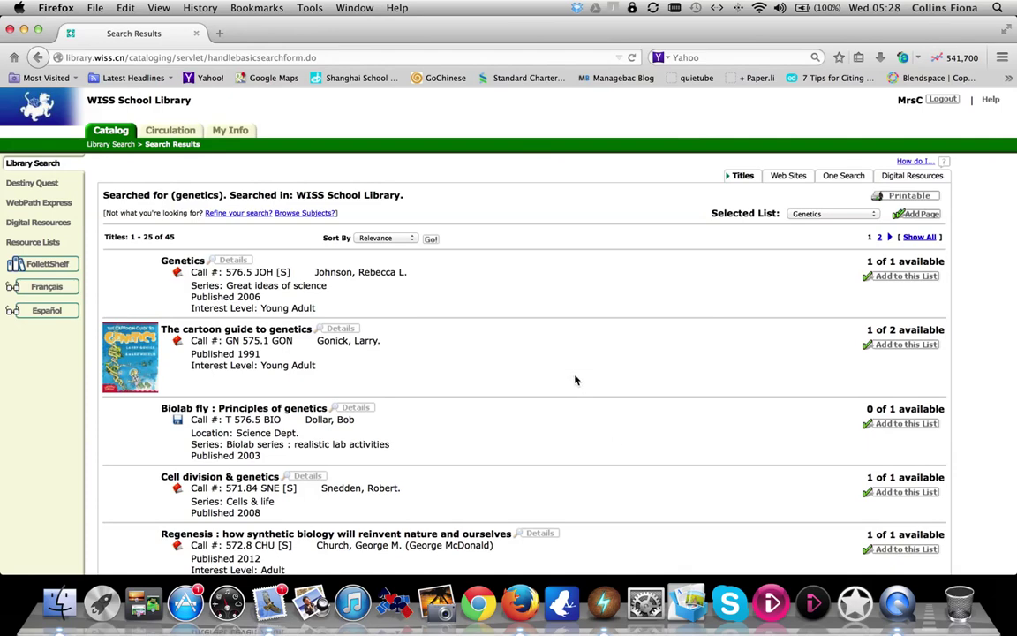
scroll(575, 380, "down", 5)
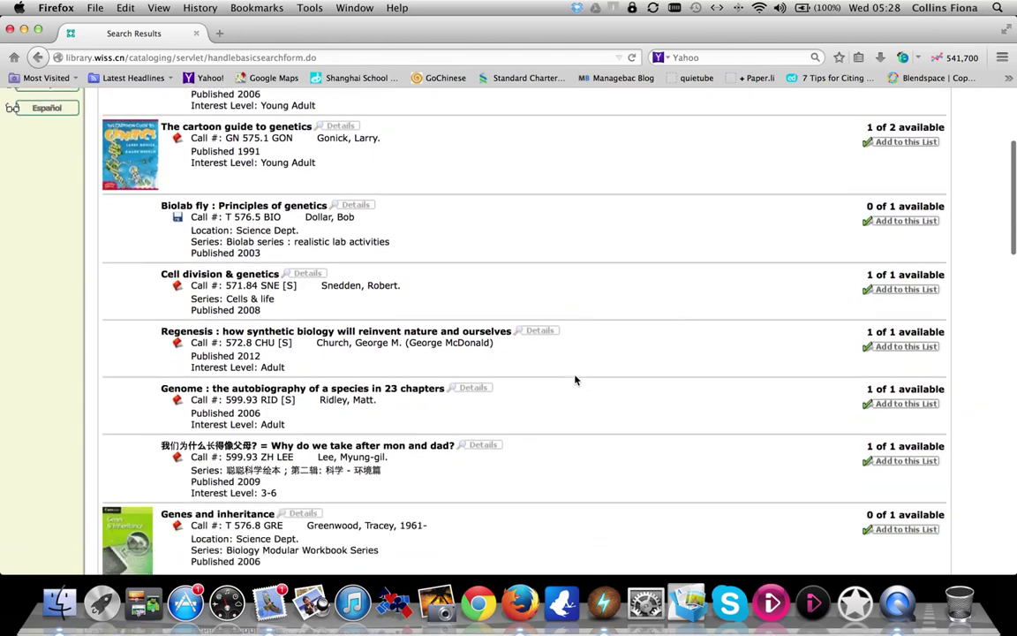
scroll(575, 380, "down", 1)
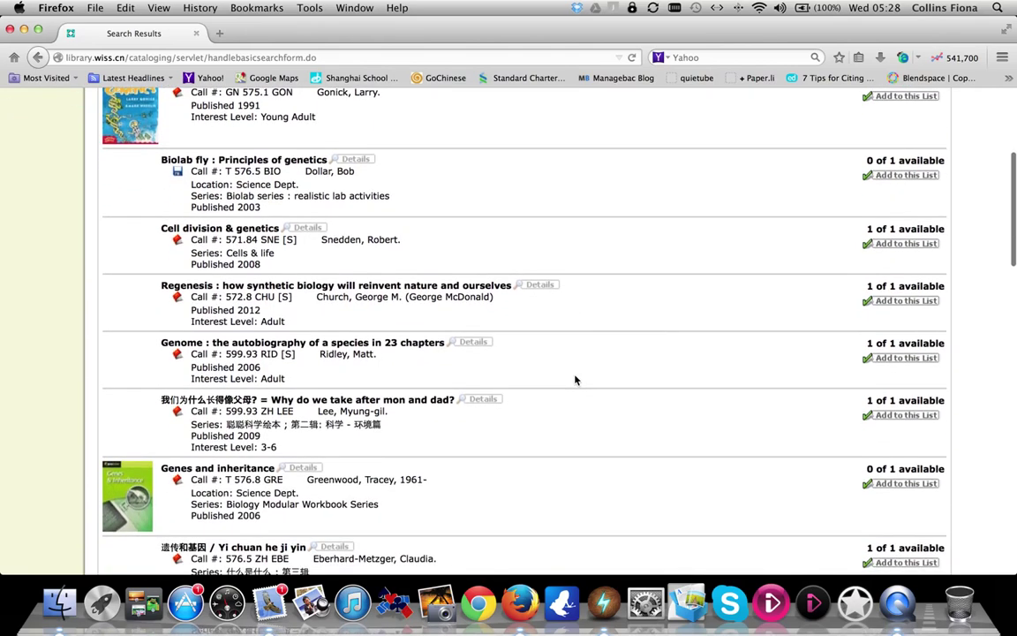
scroll(575, 380, "up", 5)
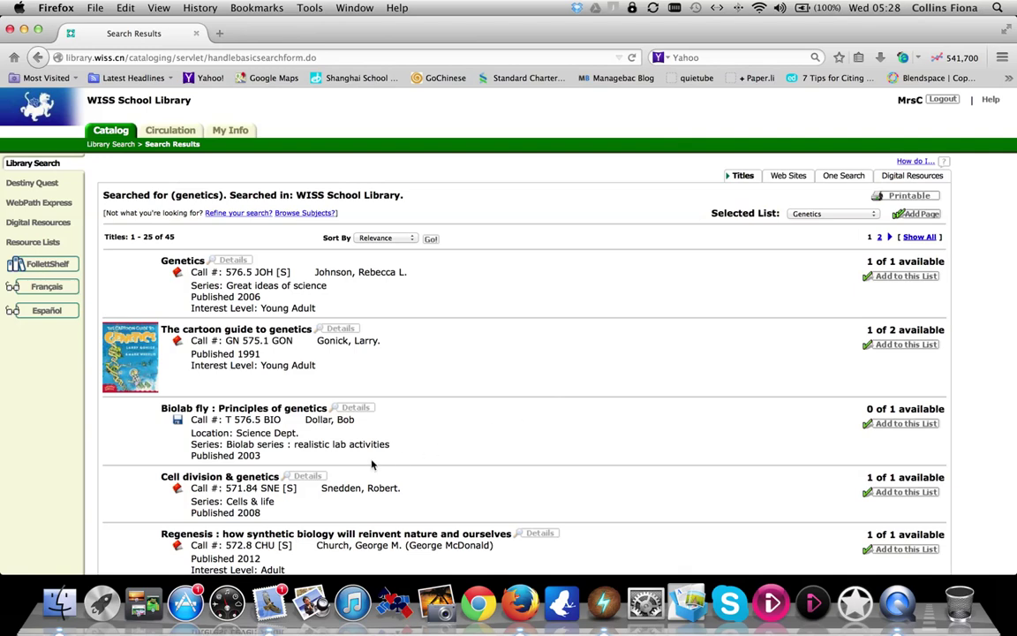
Step: Add the titles "Genetics" and "The cartoon guide to genetics" to the Genetics list
left_click(899, 279)
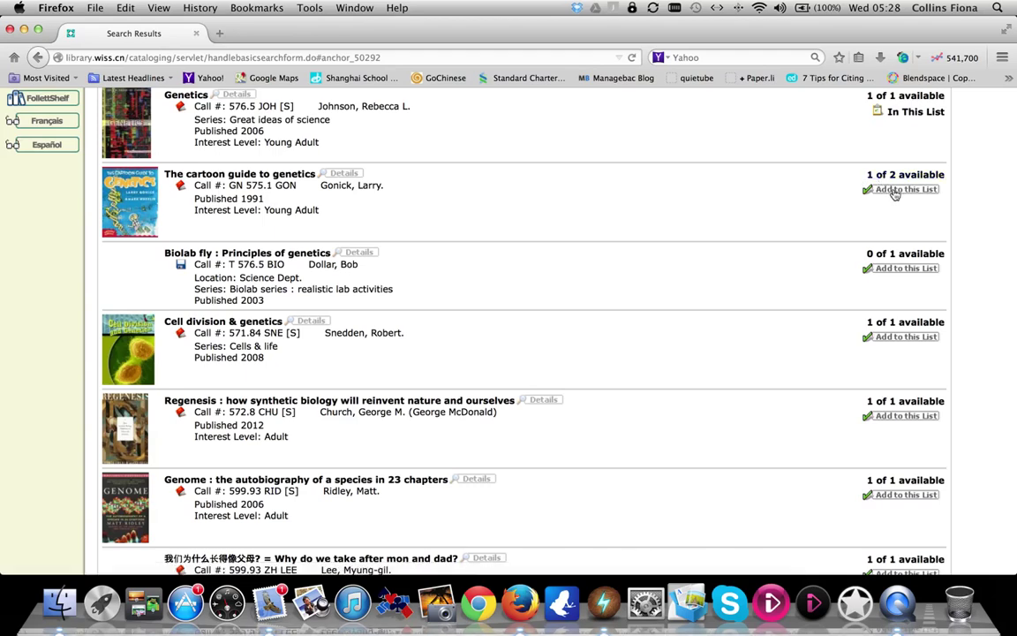
left_click(894, 193)
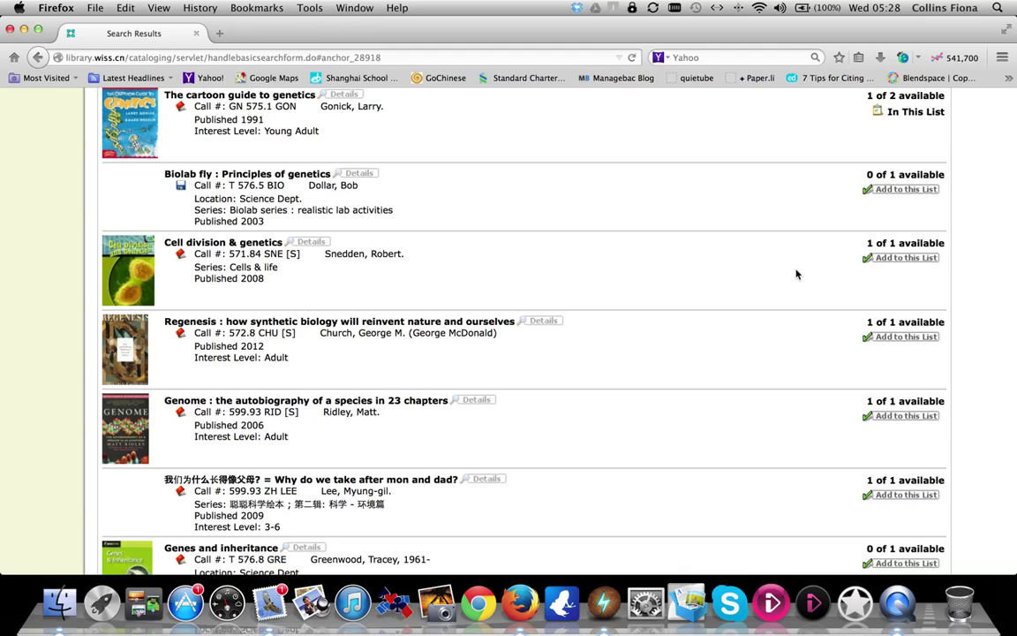
scroll(795, 275, "up", 5)
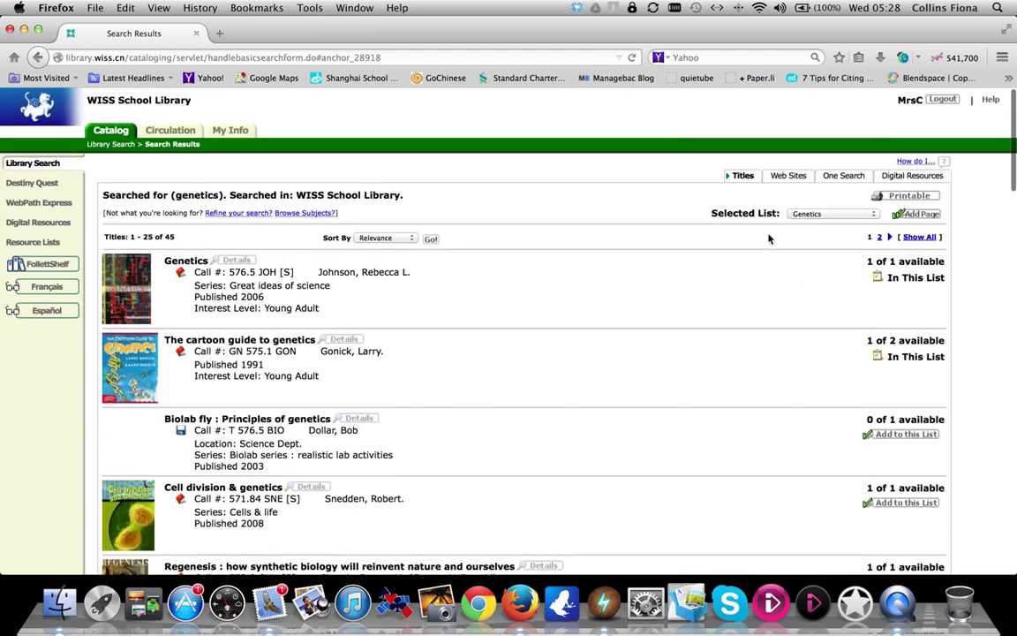
Step: Show the web site results for genetics, filtered to grade level 6-8 and the topic Human genome
left_click(794, 177)
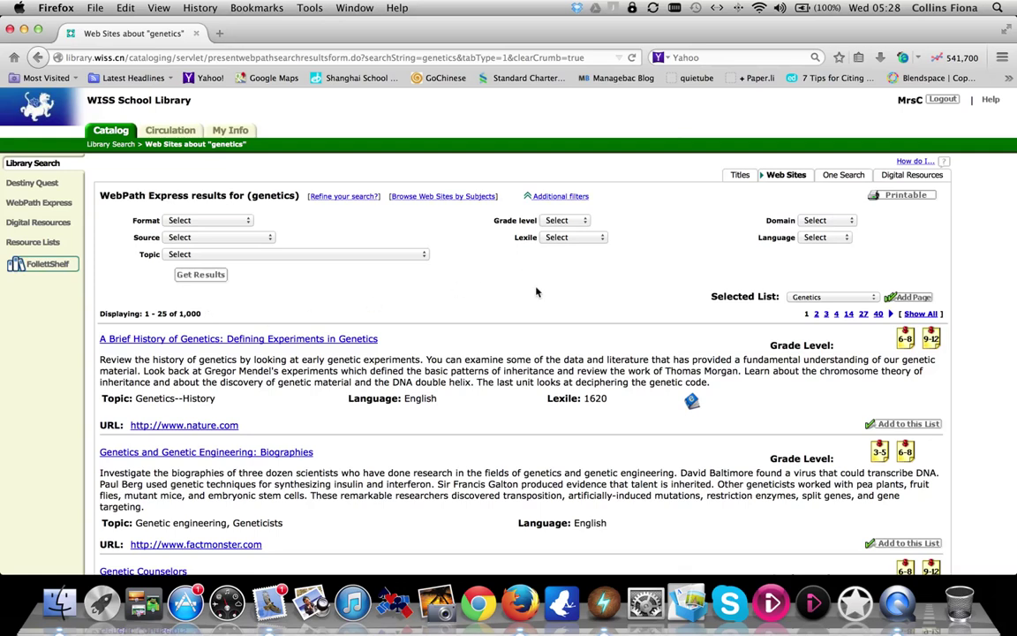
left_click(586, 222)
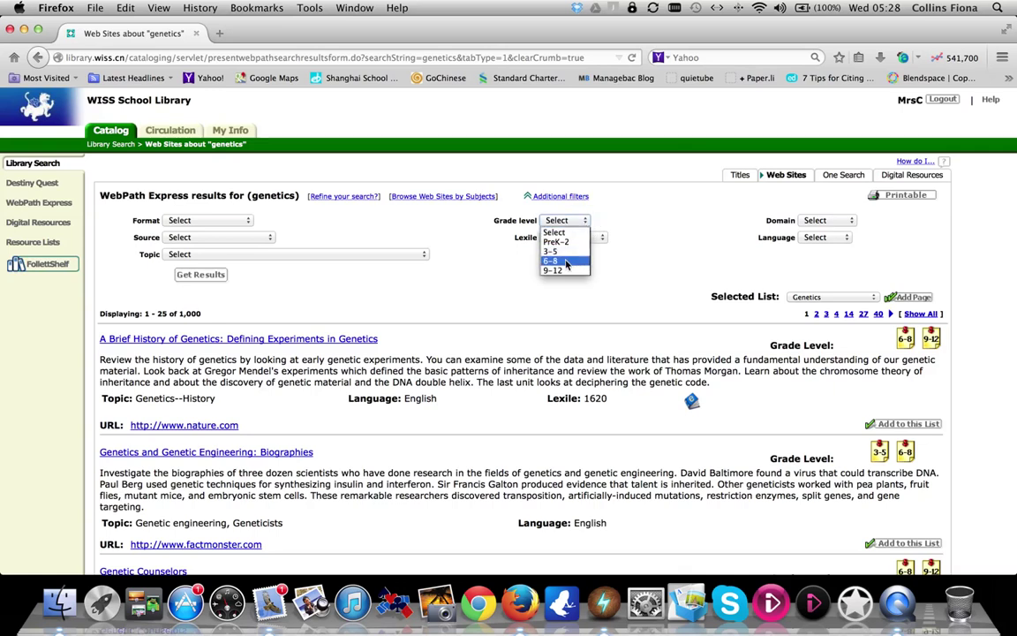
left_click(566, 263)
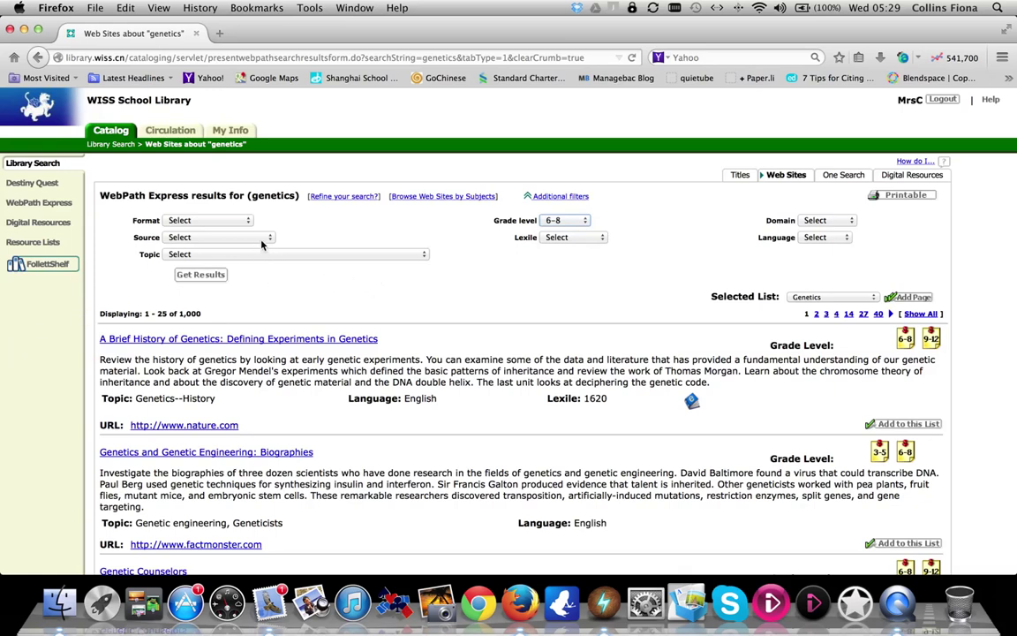
left_click(271, 239)
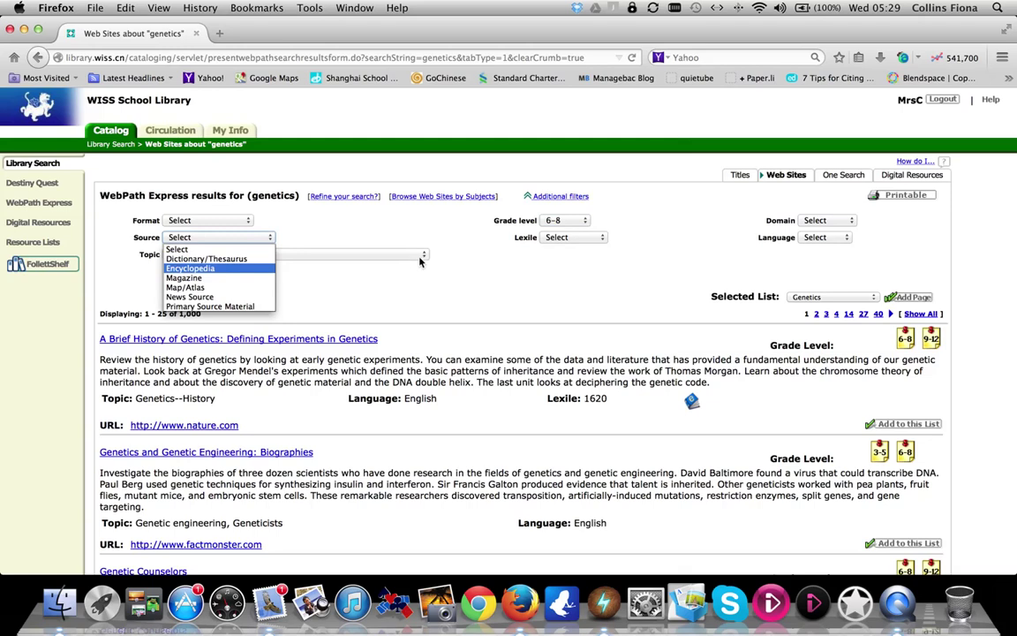
left_click(381, 231)
left_click(423, 255)
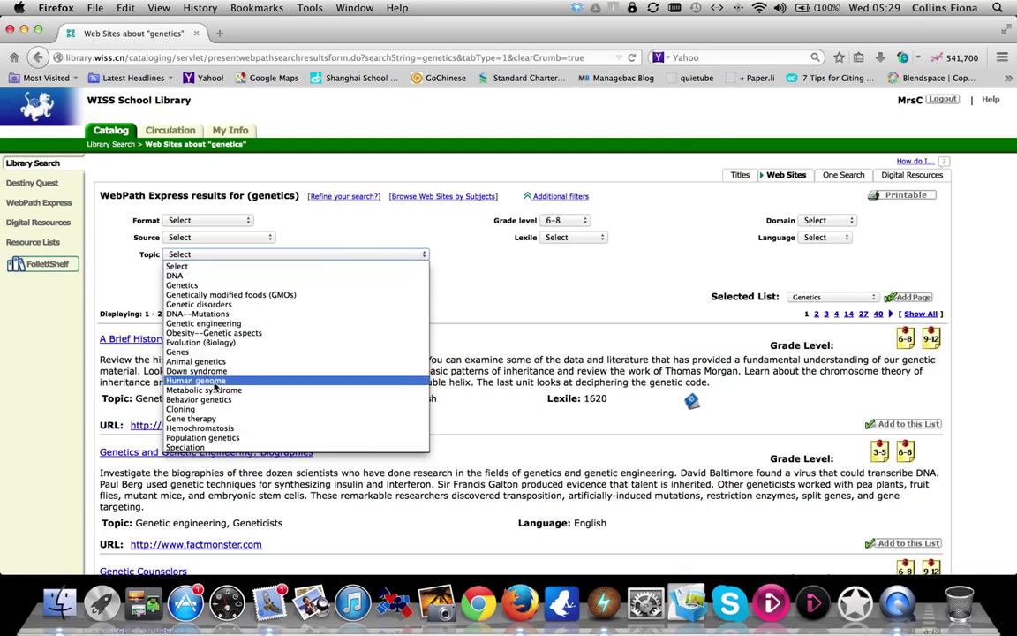
left_click(212, 381)
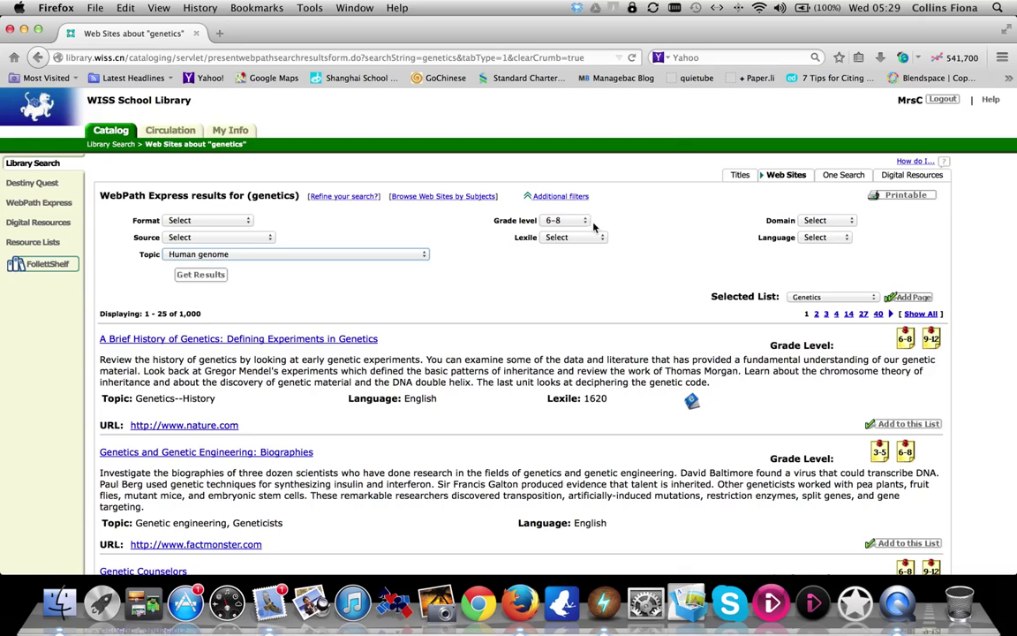
left_click(202, 275)
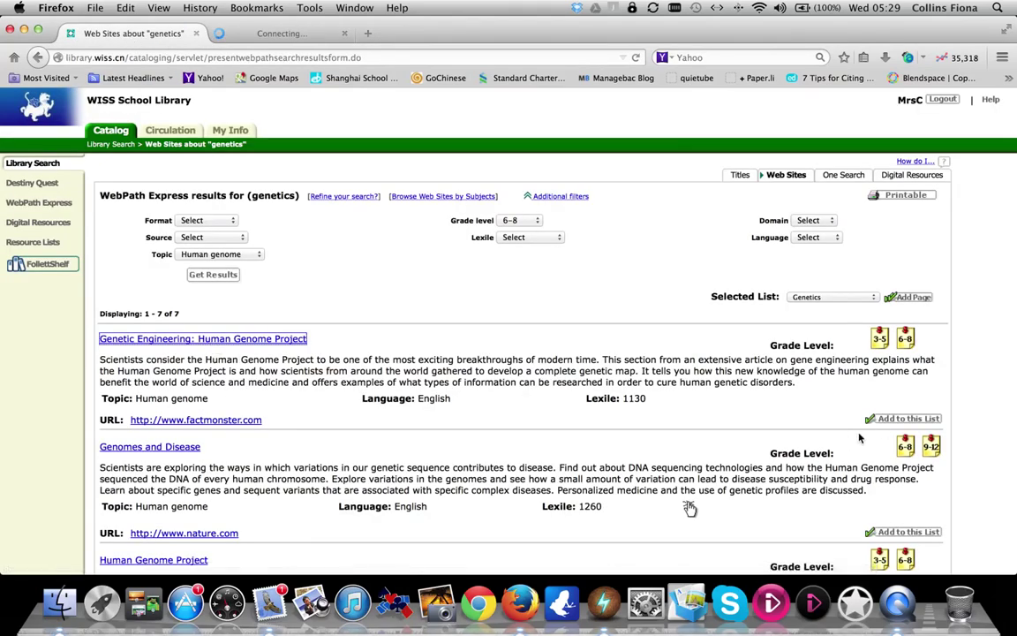
Step: Add the web sites "Genetic Engineering: Human Genome Project" and "Genomes and Disease" to the Genetics list
left_click(895, 423)
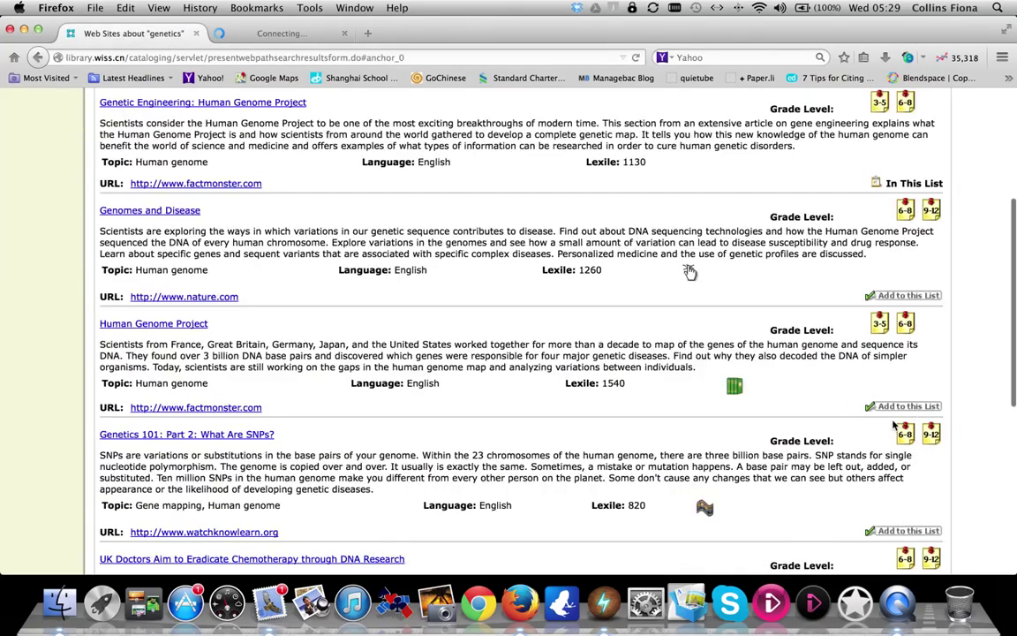
left_click(902, 297)
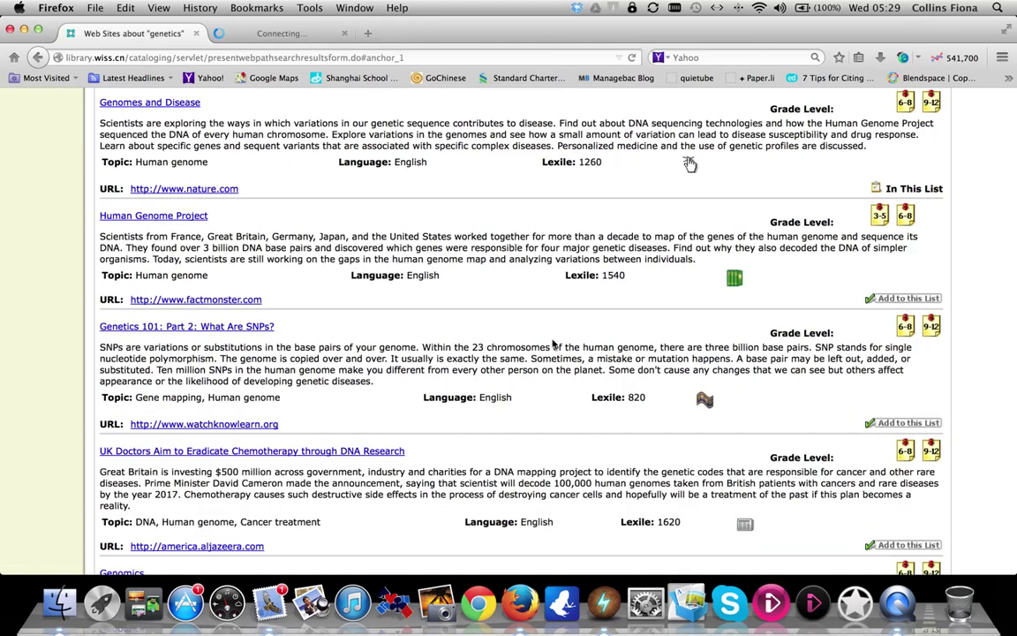
scroll(465, 333, "up", 5)
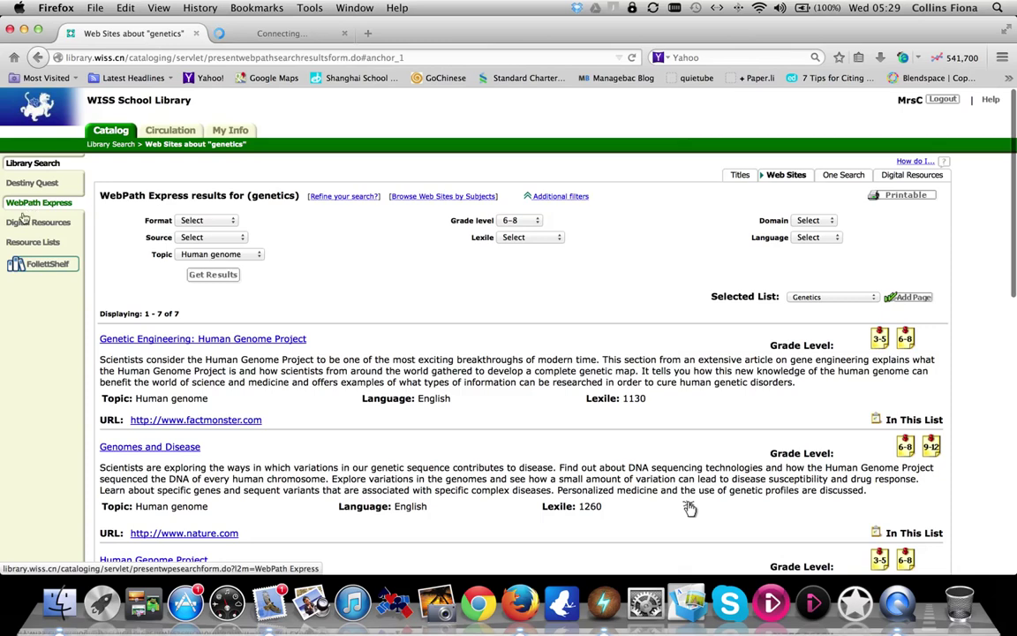
Step: Open the Genetics list from the saved resource lists and review its library materials and web sites
left_click(22, 242)
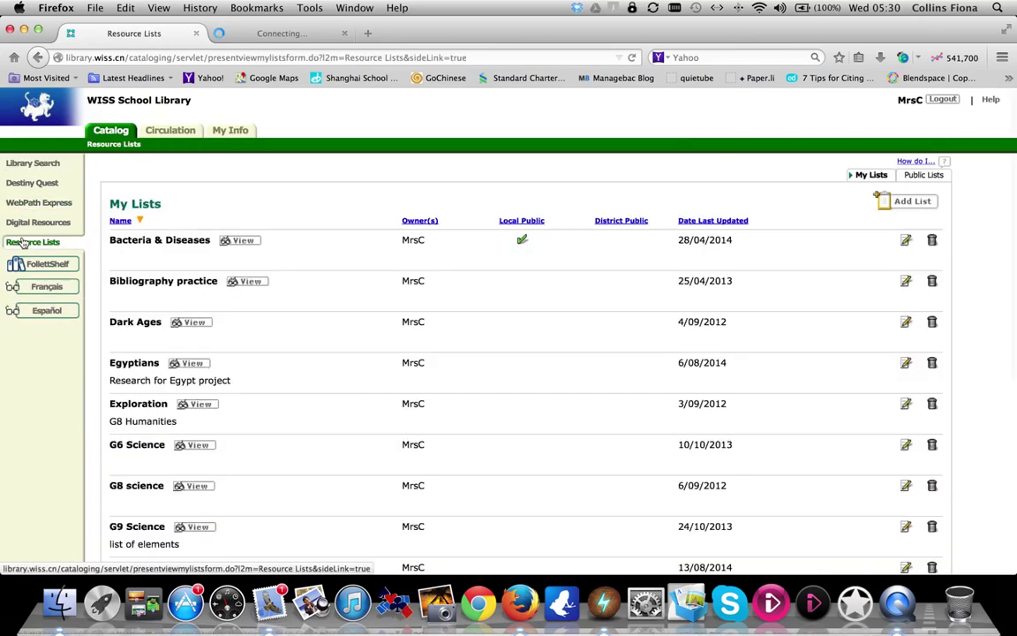
scroll(285, 484, "down", 5)
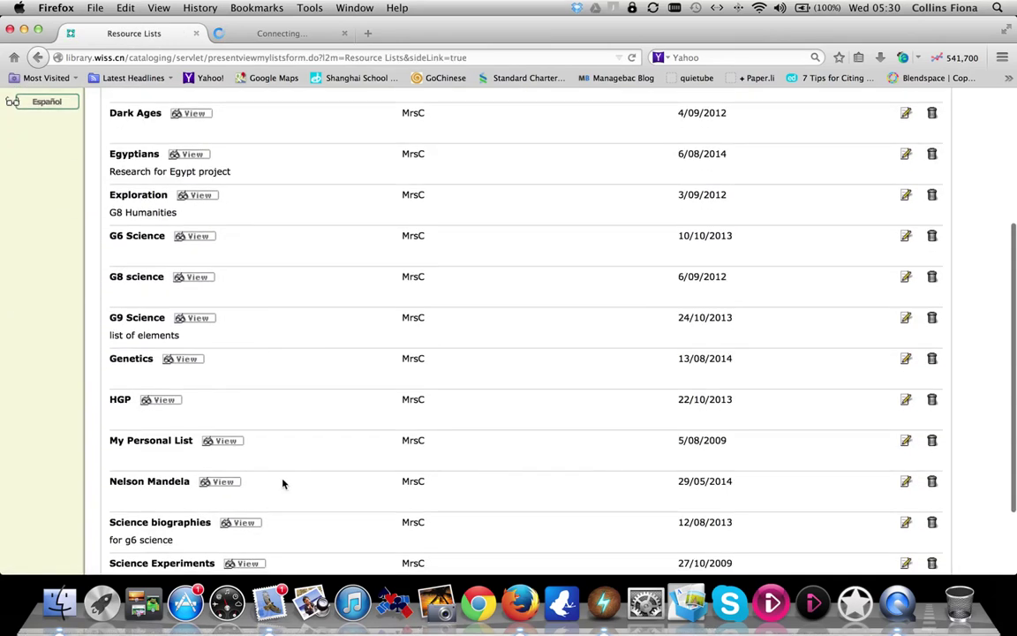
left_click(183, 362)
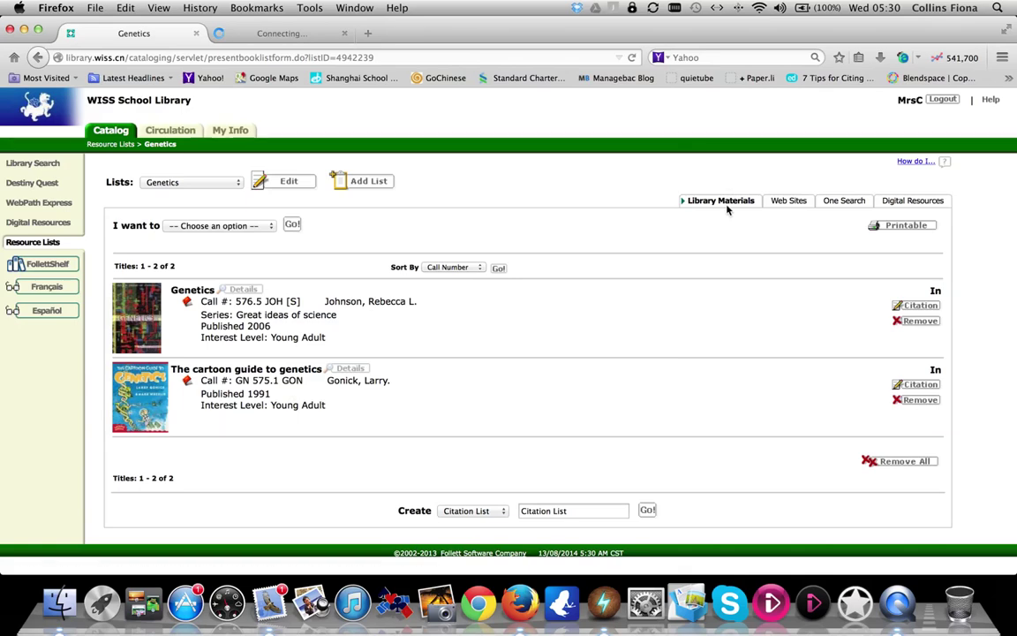
left_click(791, 203)
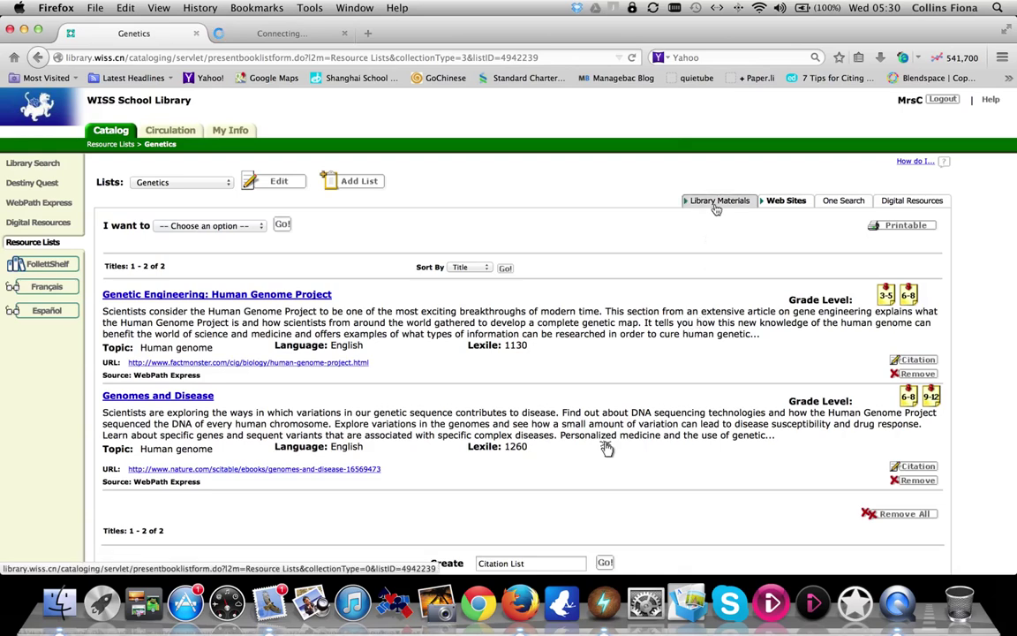
Step: Generate a citation list for the library materials in the Genetics list, view it and return to the list
left_click(716, 206)
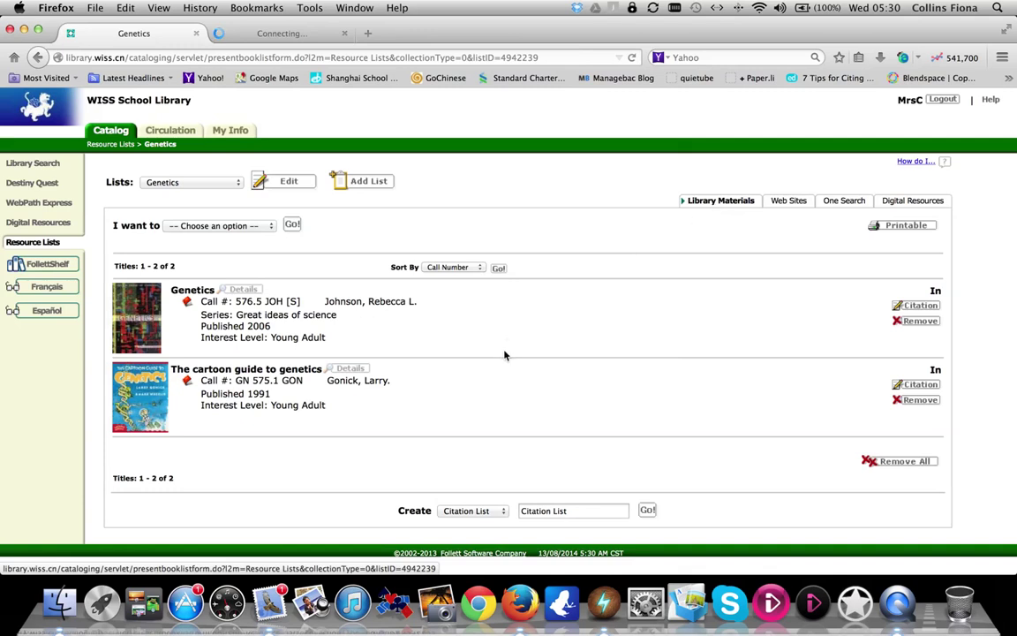
left_click(648, 512)
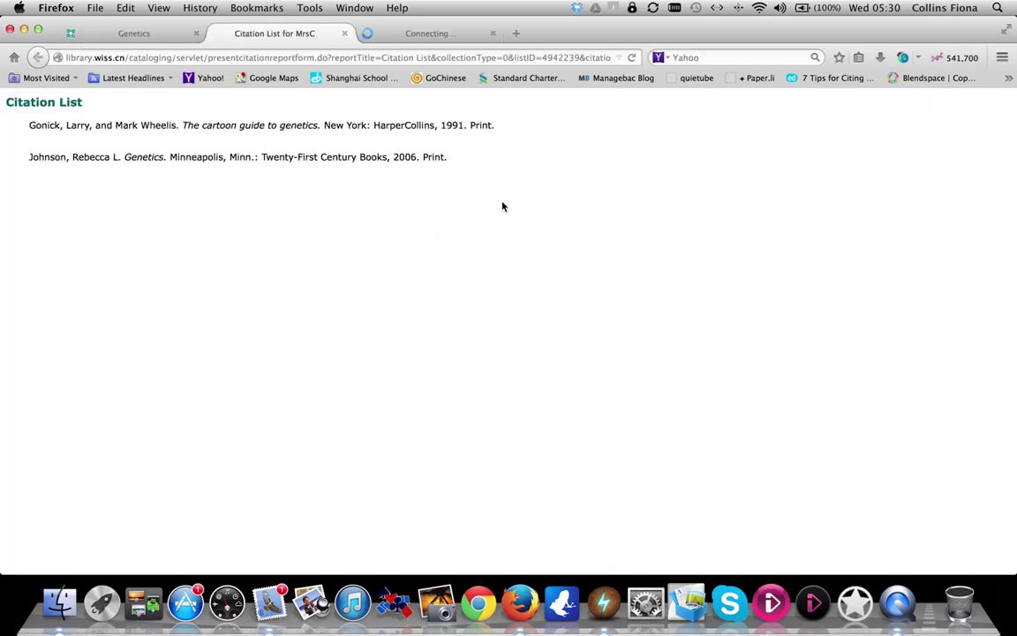
left_click(102, 37)
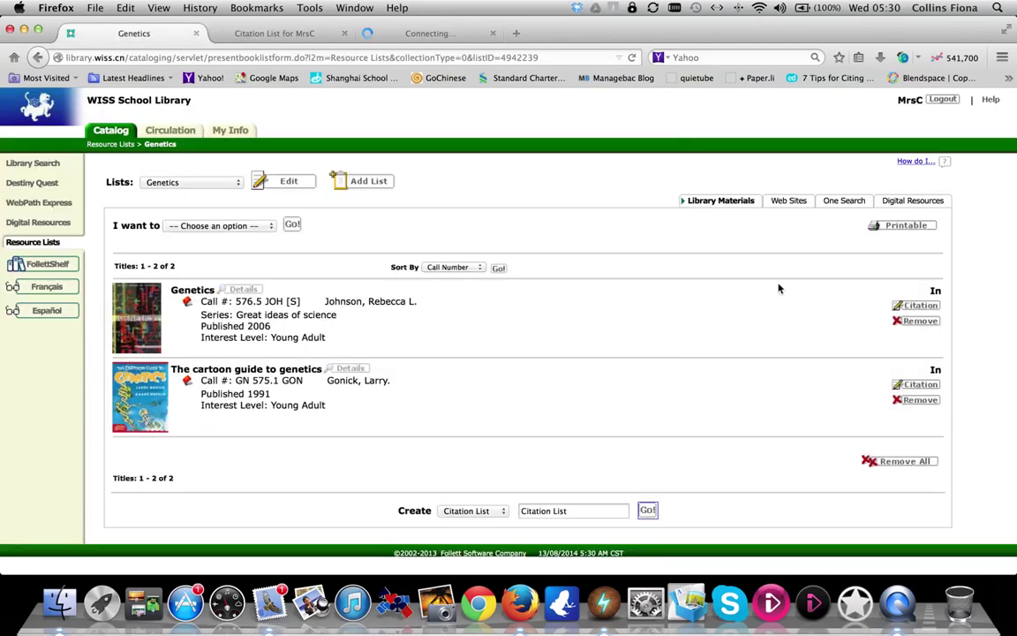
Step: Generate a citation list for the web sites in the Genetics list, view it and return to the list
left_click(785, 200)
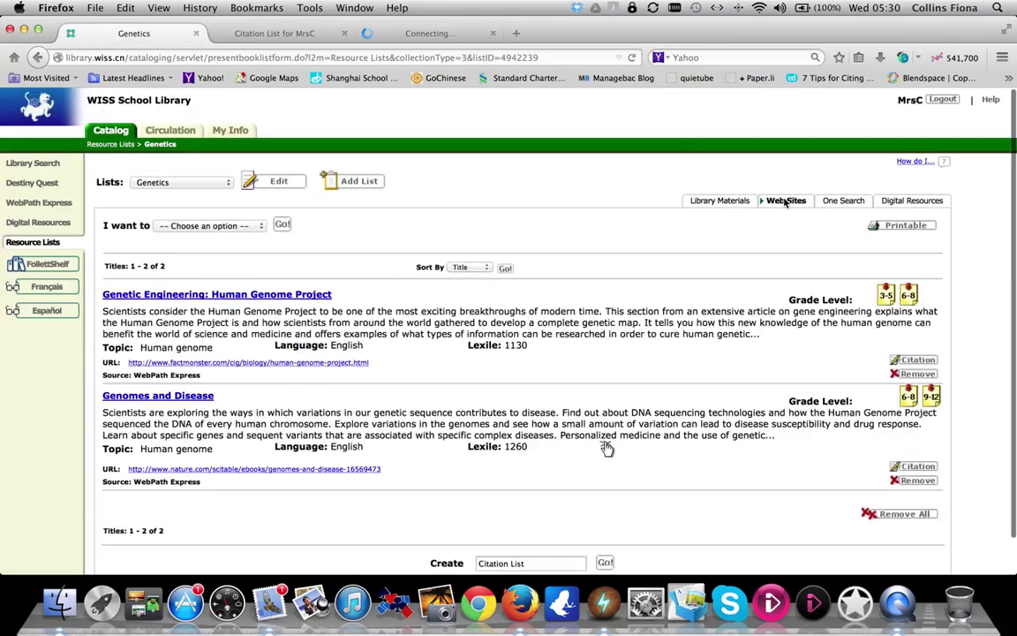
scroll(606, 442, "down", 1)
left_click(605, 527)
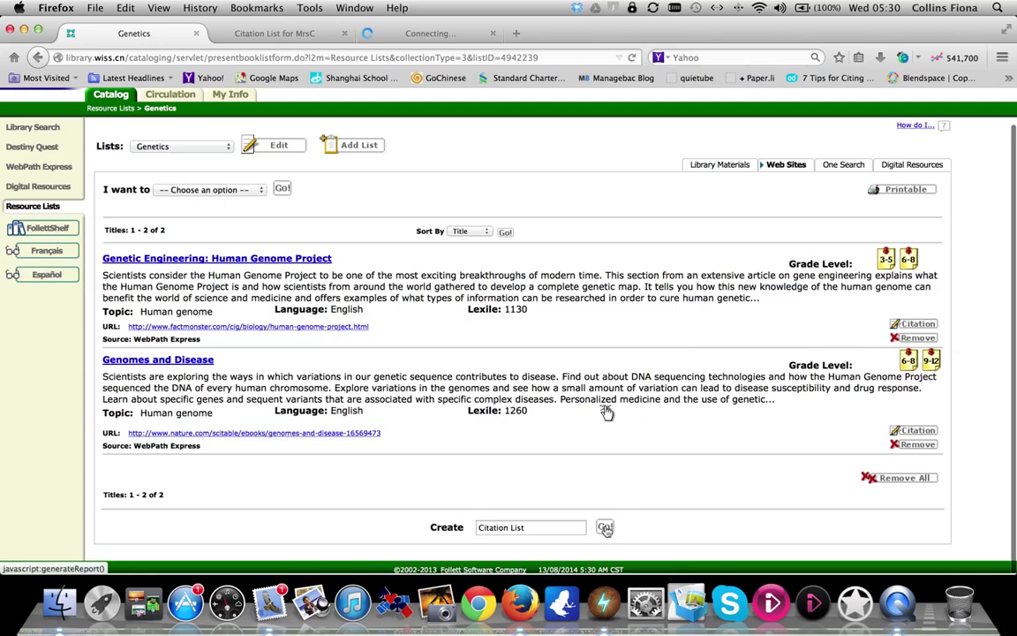
left_click(260, 35)
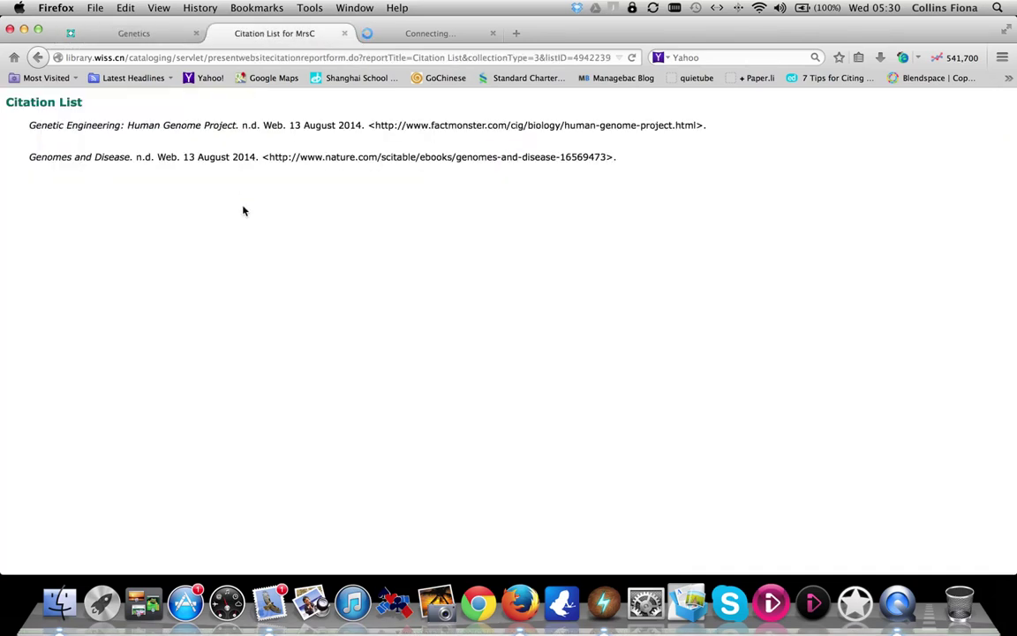
left_click(131, 35)
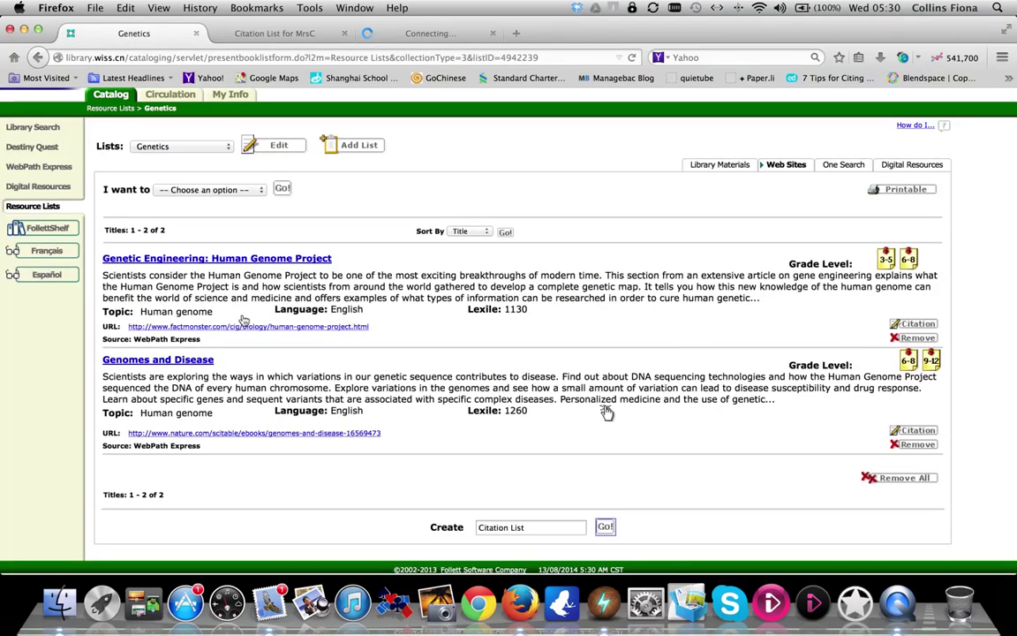
left_click(260, 193)
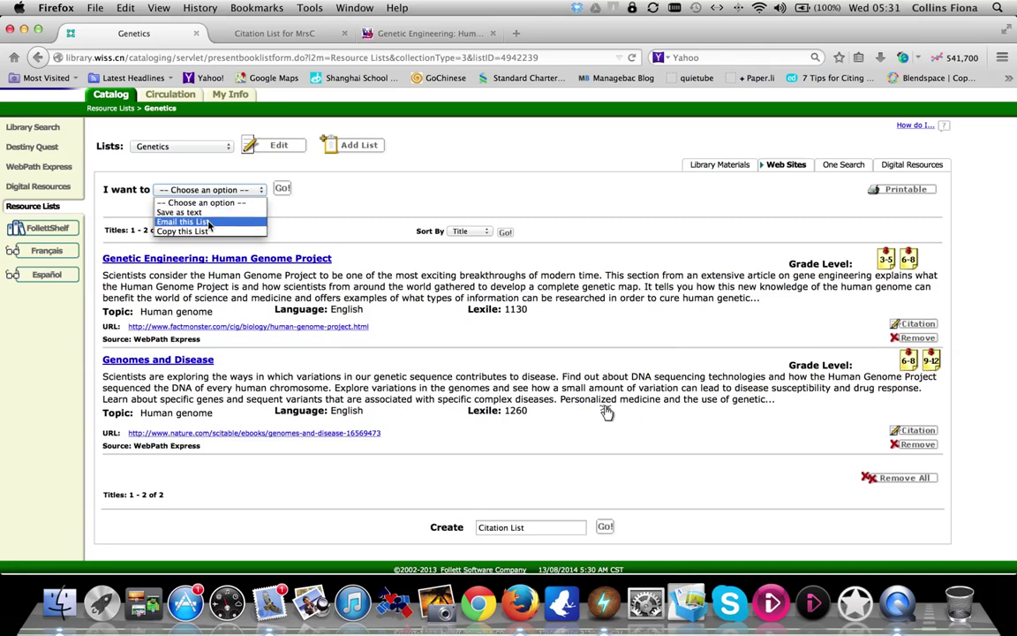
left_click(363, 196)
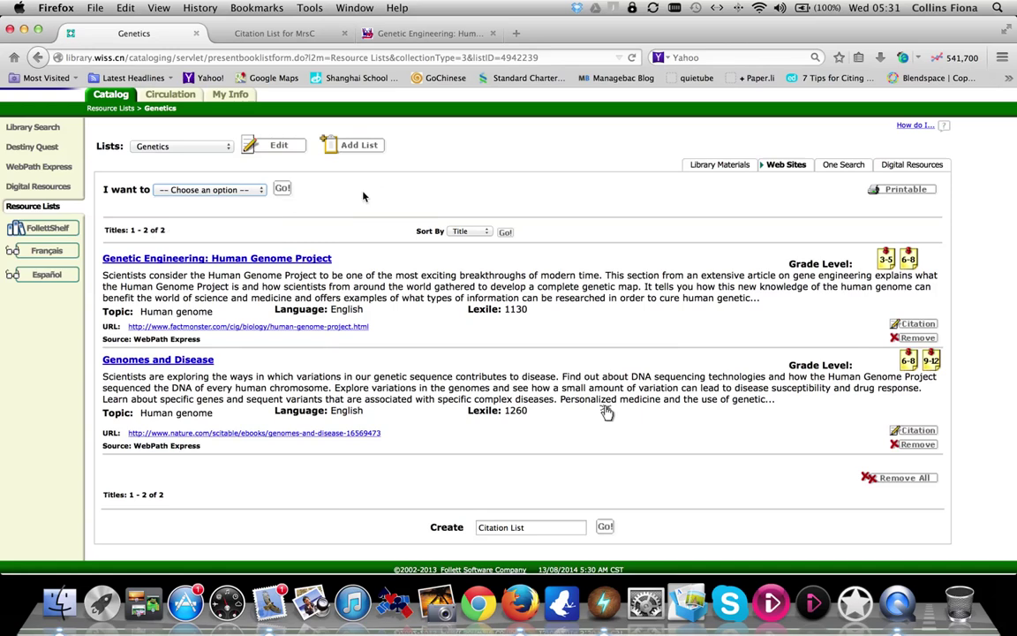